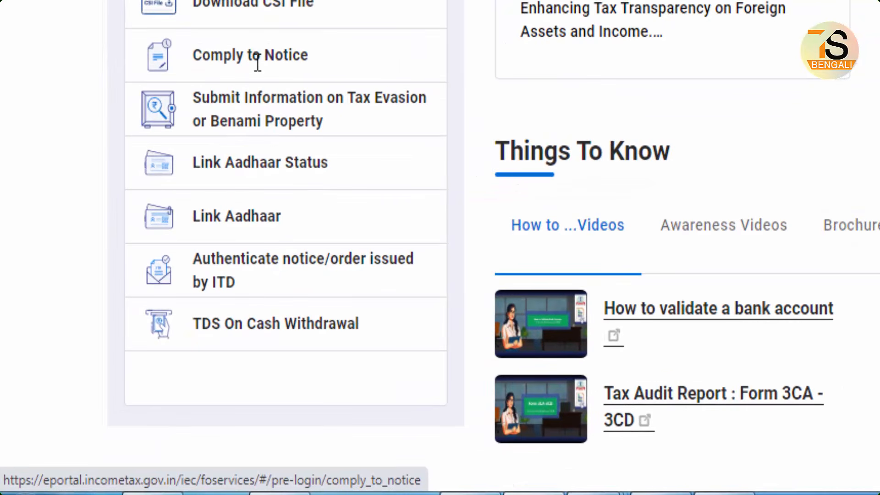
Open the Link Aadhaar Status service from the e-Filing portal's quick links.
left_click_drag(143, 145, 343, 186)
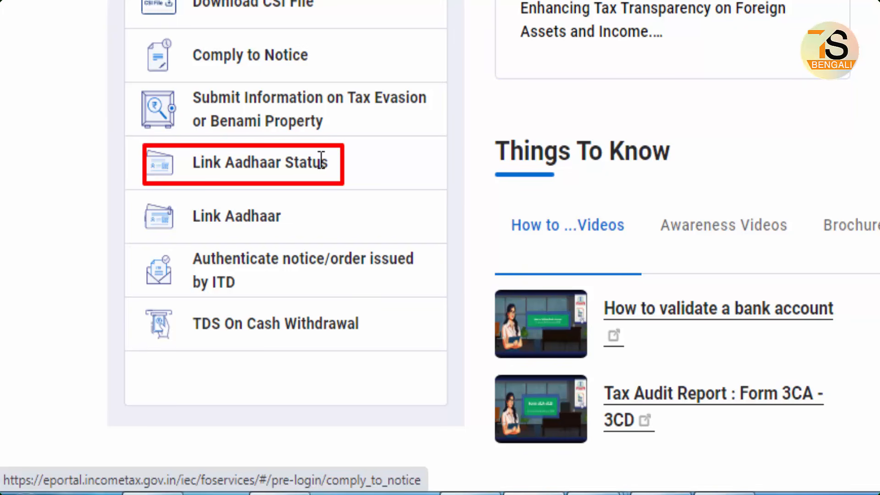
key("Escape")
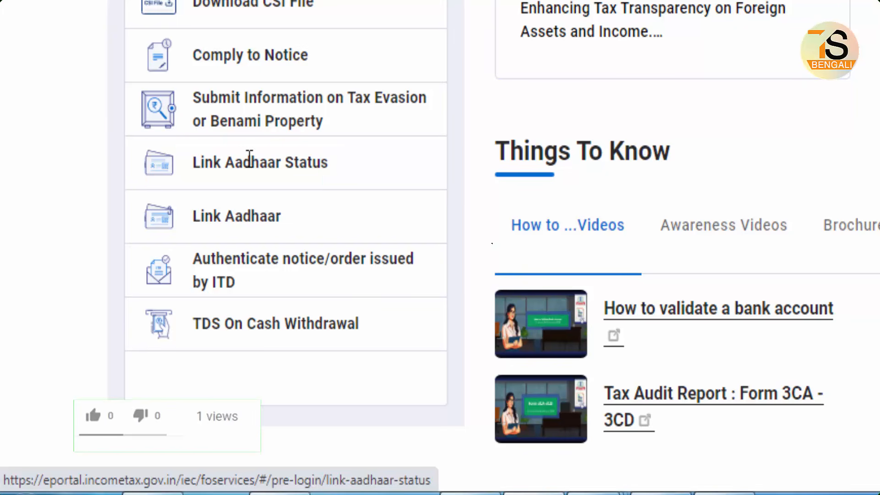
left_click(250, 162)
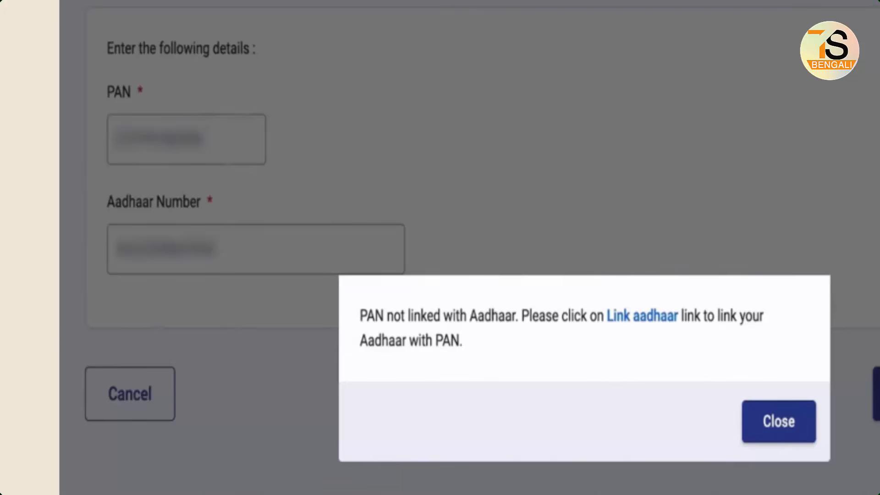
Examine the PAN–Aadhaar link status message and the Link aadhaar link it offers.
mouse_move(339, 278)
left_mouse_down()
mouse_move(358, 295)
mouse_move(759, 416)
mouse_move(831, 466)
left_mouse_up()
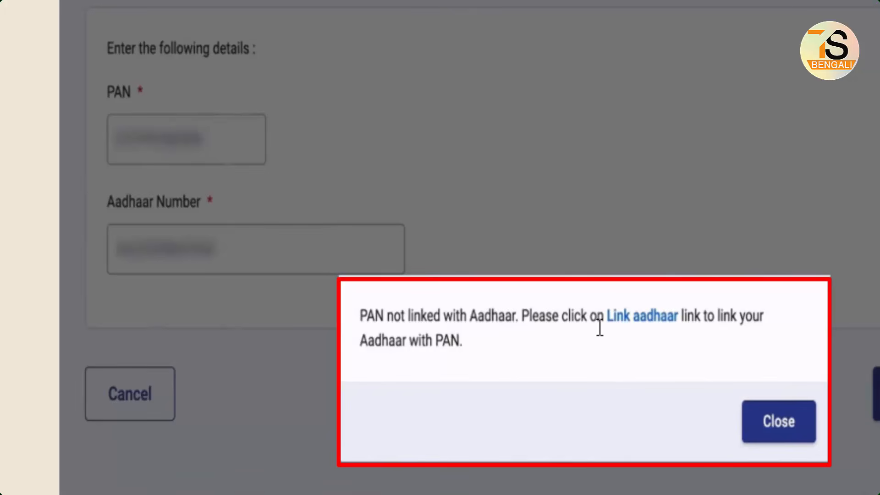
mouse_move(604, 301)
left_mouse_down()
mouse_move(620, 324)
mouse_move(682, 332)
left_mouse_up()
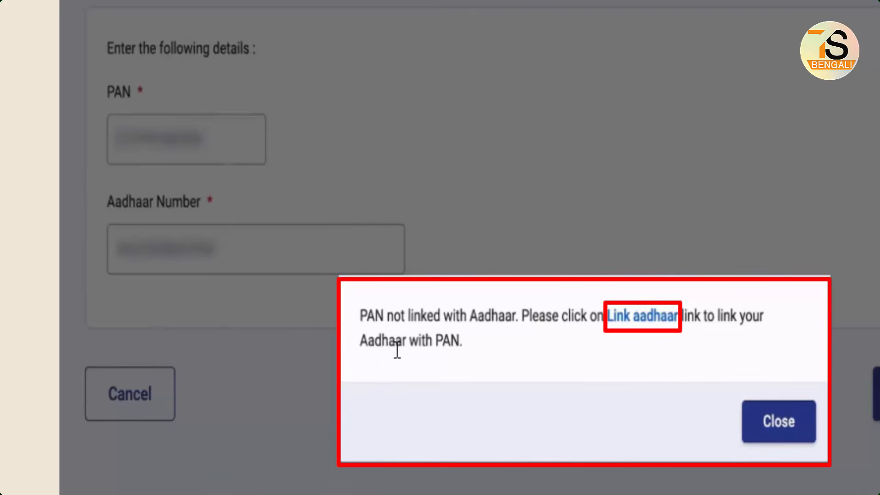
left_click_drag(358, 356, 467, 356)
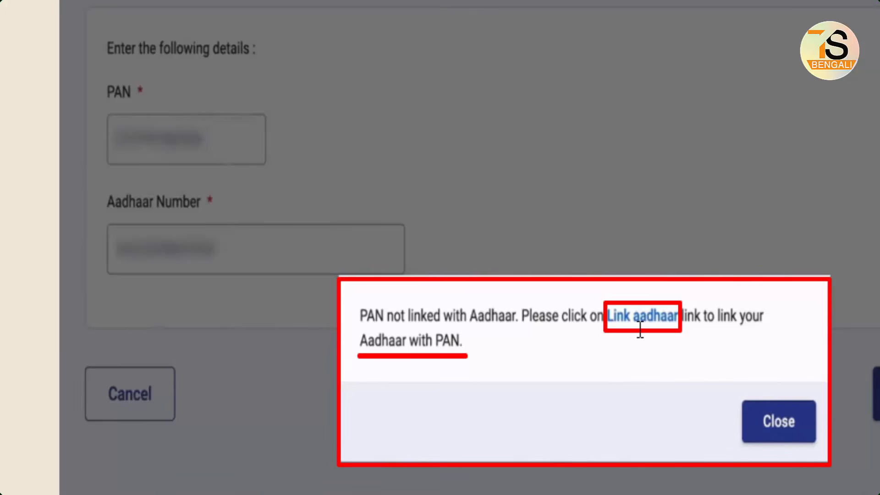
key("Escape")
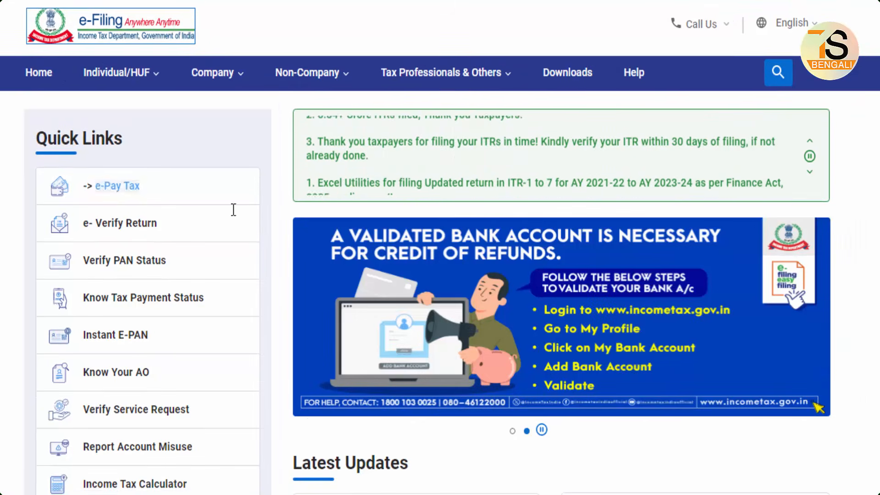
Open the Link Aadhaar service from the quick links and go to its PAN and Aadhaar Number fields.
scroll(249, 293, "down", 14)
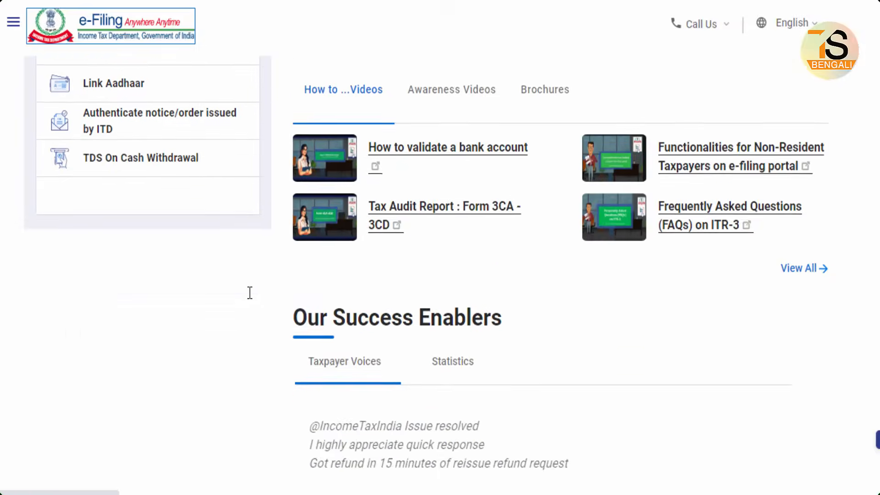
scroll(250, 292, "up", 5)
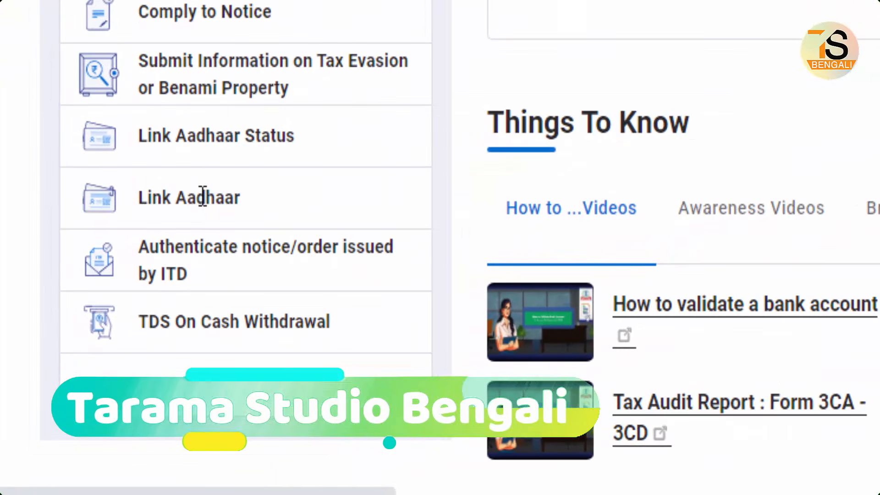
left_click(203, 196)
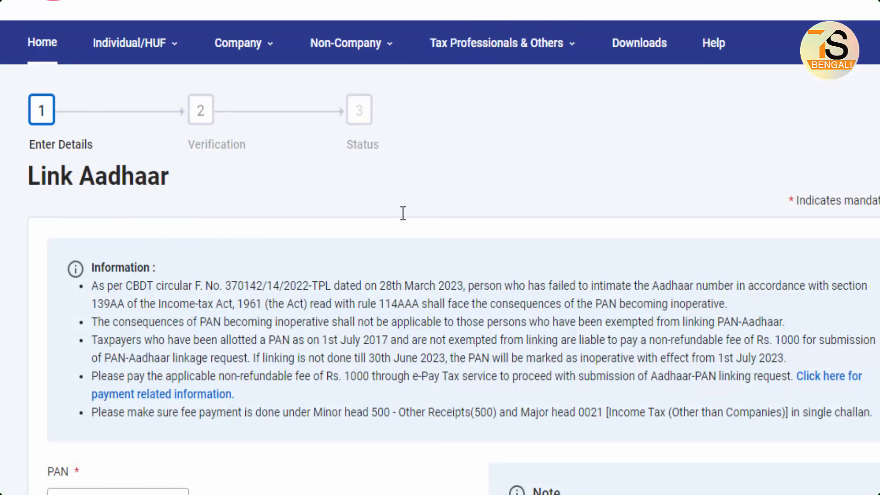
scroll(403, 213, "down", 5)
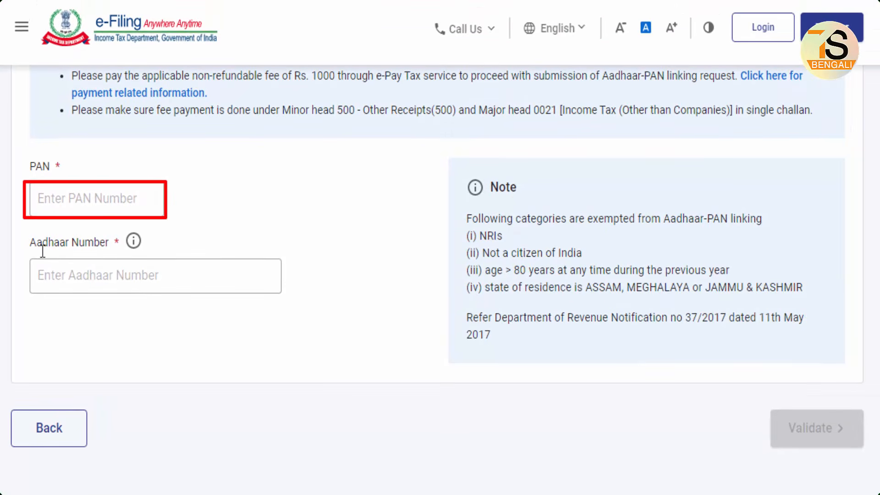
mouse_move(31, 259)
left_mouse_down()
mouse_move(152, 294)
mouse_move(223, 292)
left_mouse_up()
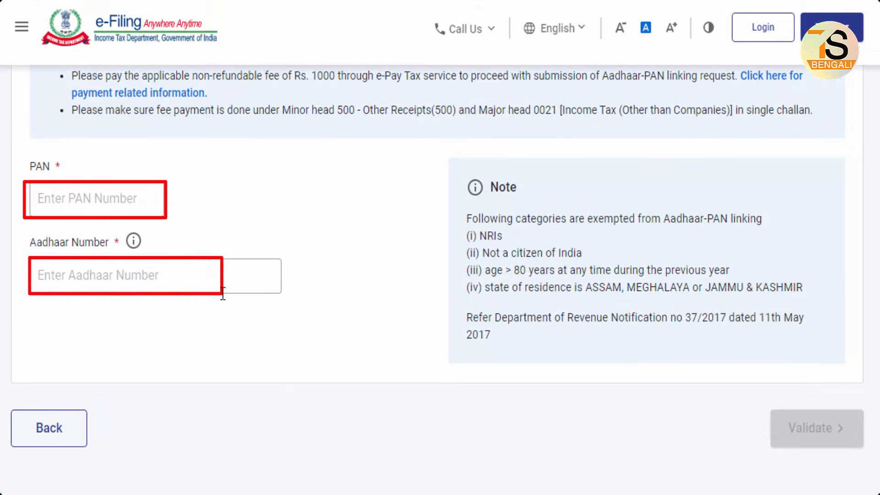
left_click_drag(764, 407, 865, 449)
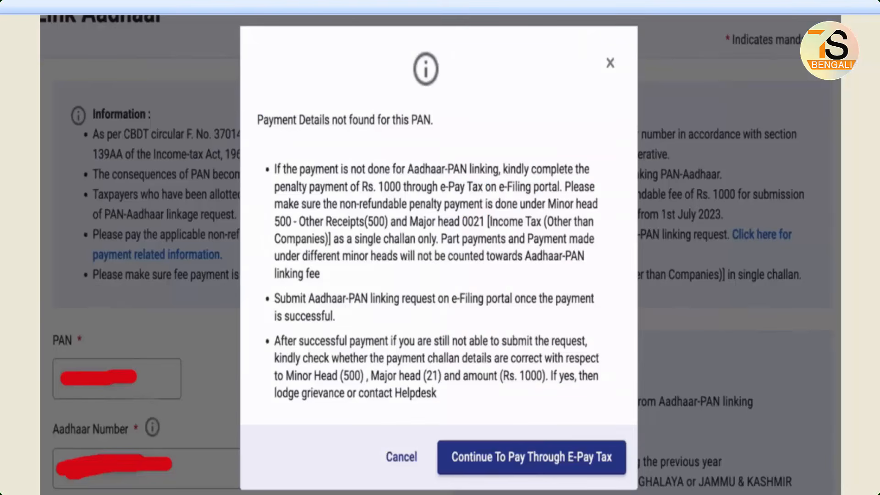
Examine the payment details notice for the PAN and its option to continue to pay through e-Pay Tax.
mouse_move(243, 101)
left_mouse_down()
mouse_move(350, 142)
mouse_move(455, 142)
left_mouse_up()
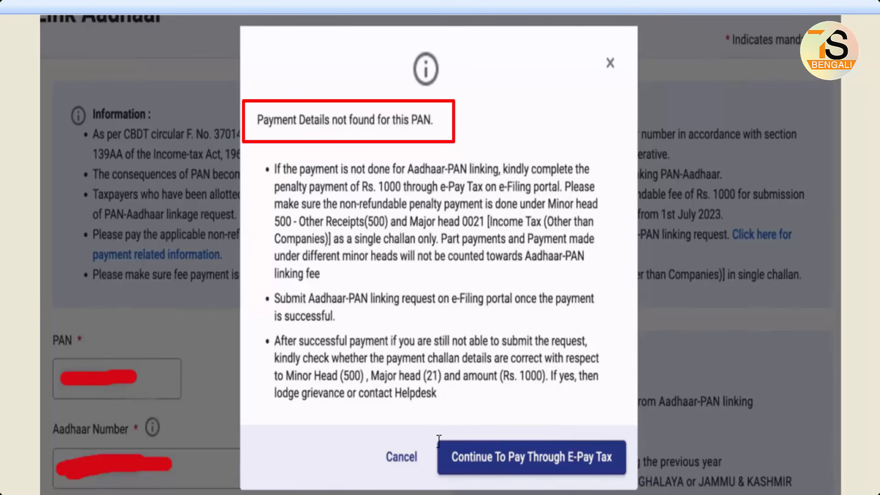
key("Escape")
left_click_drag(438, 441, 626, 473)
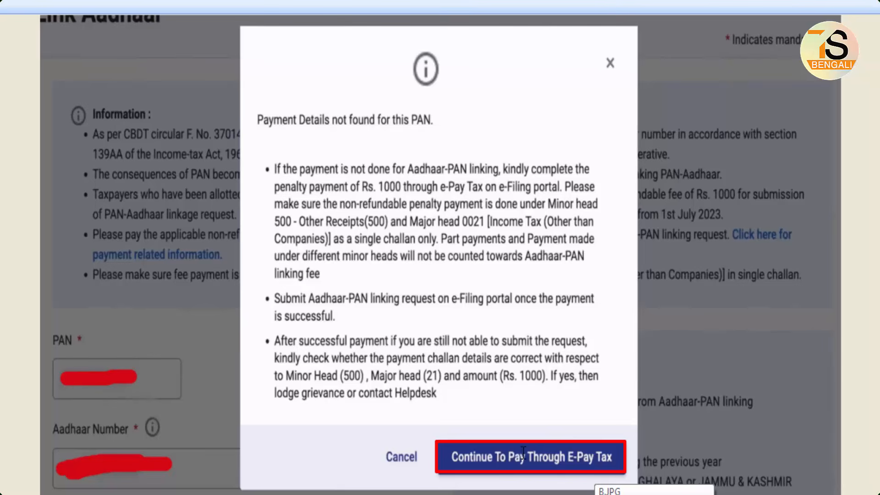
key("Escape")
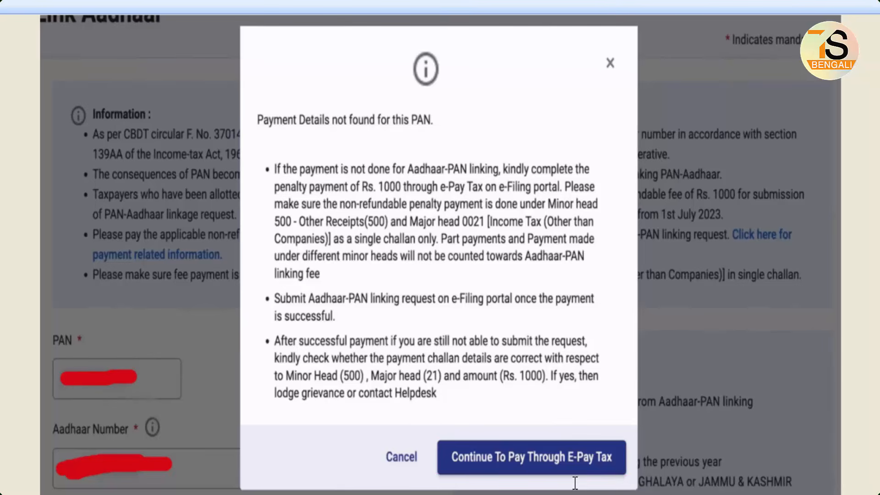
Bring up the e-Pay Tax form image and examine its PAN/TAN, Confirm PAN/TAN and Mobile fields.
key("Right")
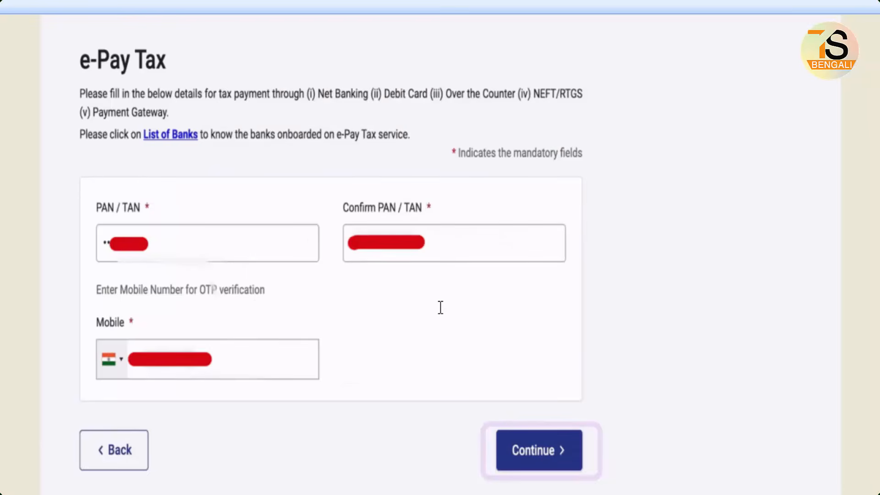
left_click_drag(93, 225, 221, 259)
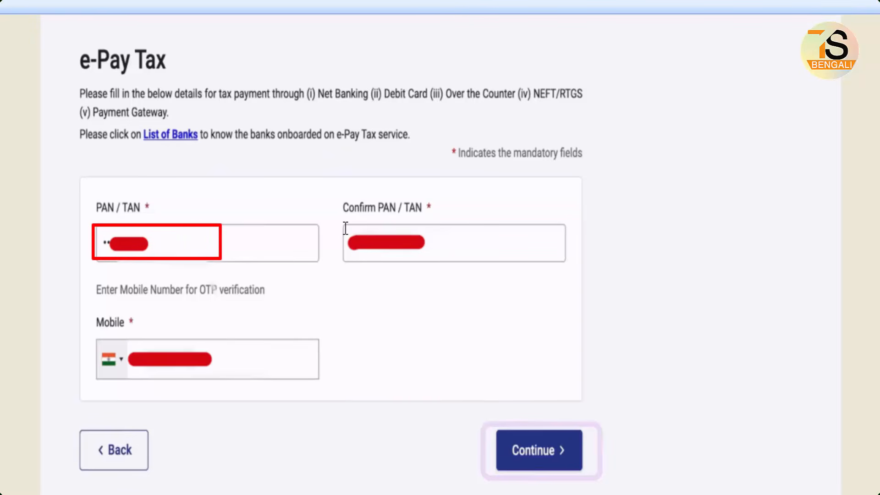
left_click_drag(342, 226, 480, 259)
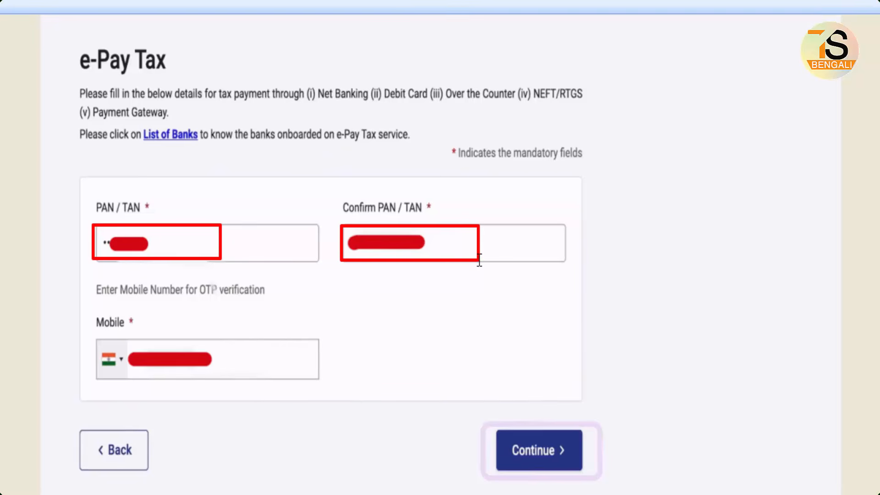
mouse_move(126, 340)
left_mouse_down()
mouse_move(151, 369)
mouse_move(255, 378)
left_mouse_up()
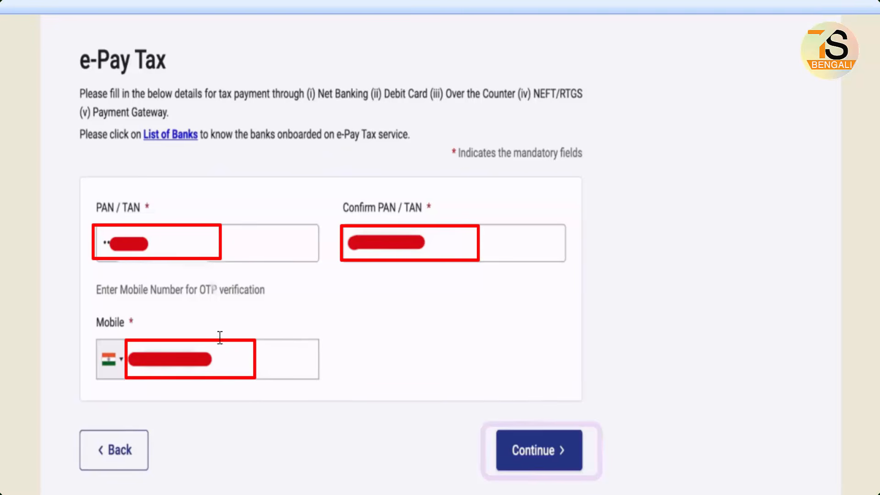
left_click_drag(500, 432, 579, 472)
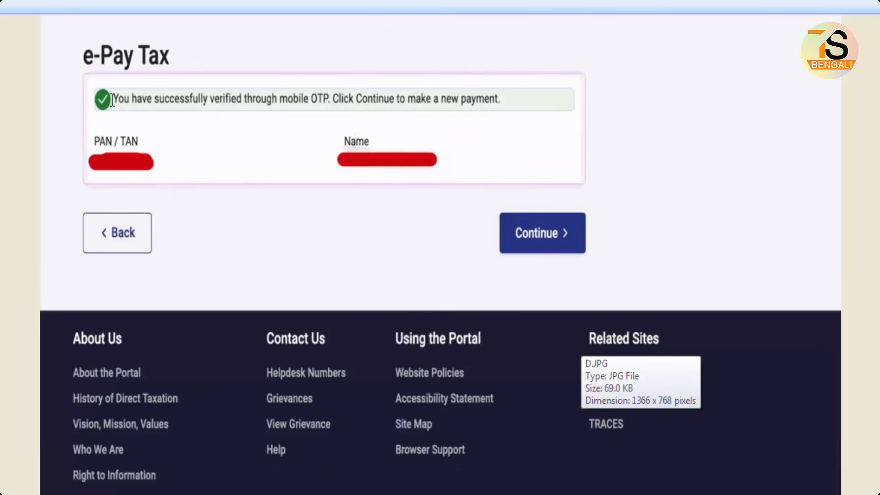
Examine the mobile OTP verification page of e-Pay Tax, including its PAN/TAN and Name details.
left_click_drag(84, 84, 516, 114)
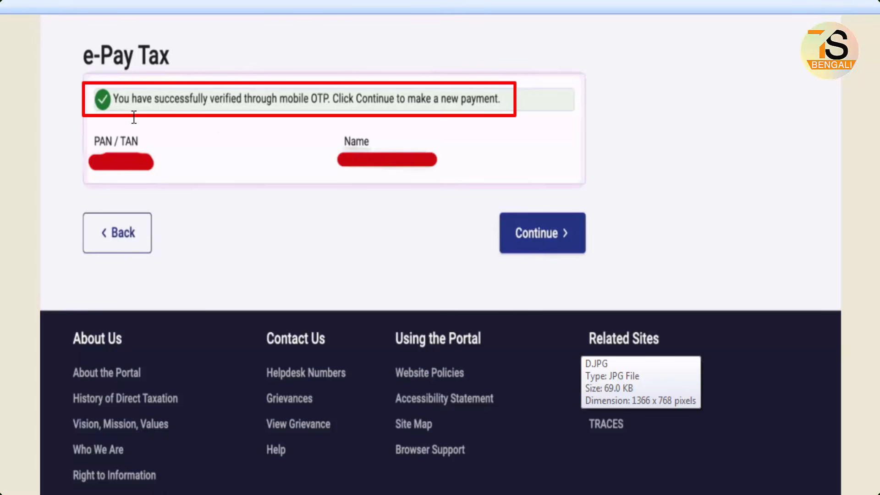
left_click_drag(79, 151, 183, 173)
mouse_move(332, 148)
left_mouse_down()
mouse_move(373, 167)
mouse_move(458, 170)
left_mouse_up()
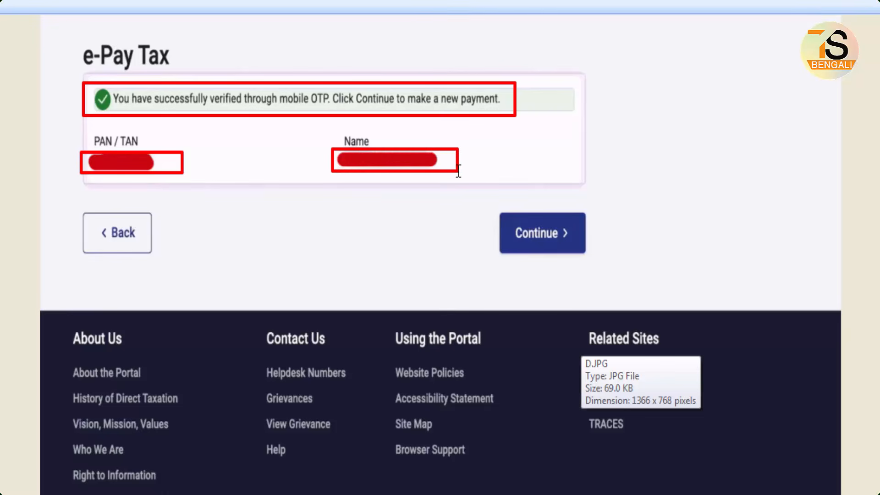
left_click_drag(499, 211, 585, 253)
key("Escape")
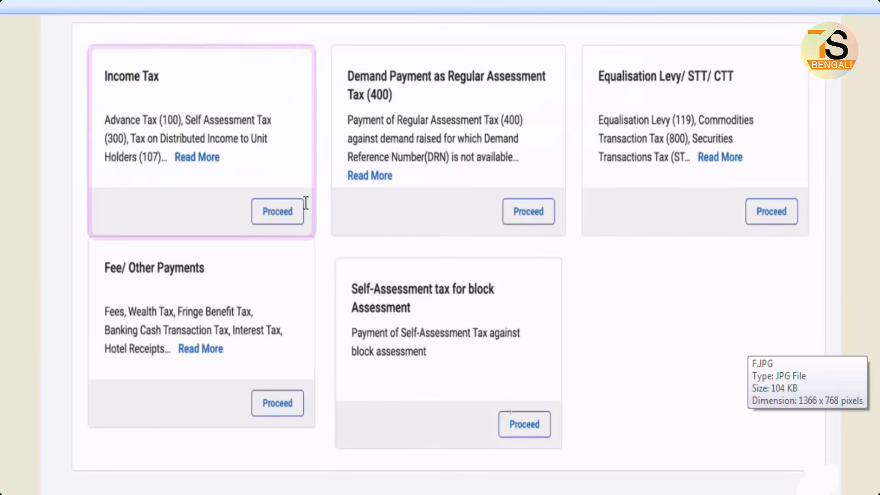
Examine the Income Tax payment category and its Assessment Year, Type of Payment (Minor Head) and Sub-type of Payment selections.
mouse_move(87, 47)
left_mouse_down()
mouse_move(309, 210)
mouse_move(315, 240)
left_mouse_up()
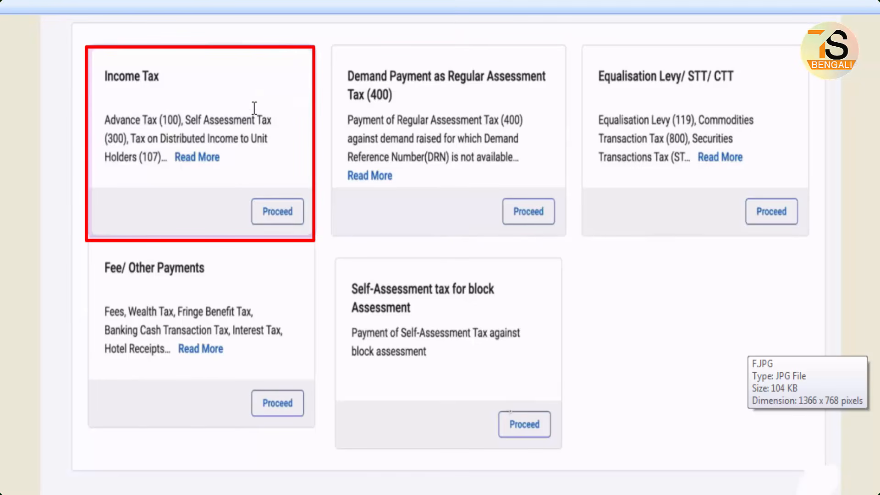
left_click_drag(246, 195, 308, 227)
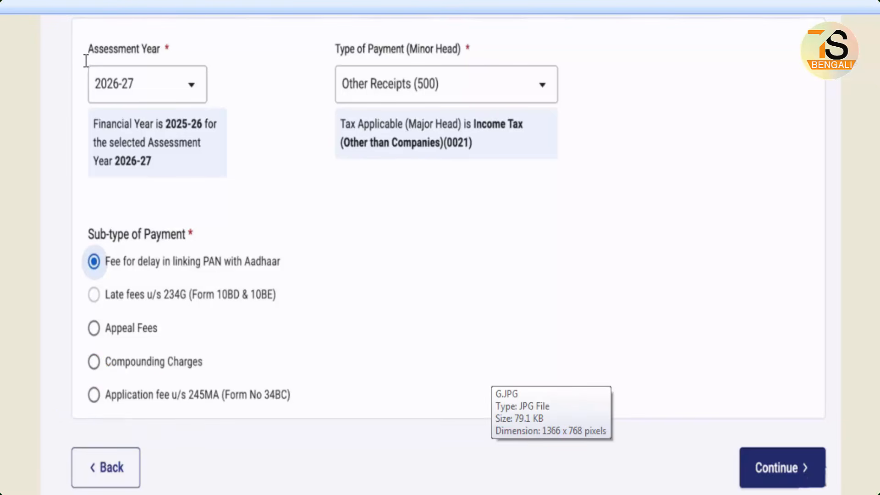
left_click_drag(85, 67, 210, 104)
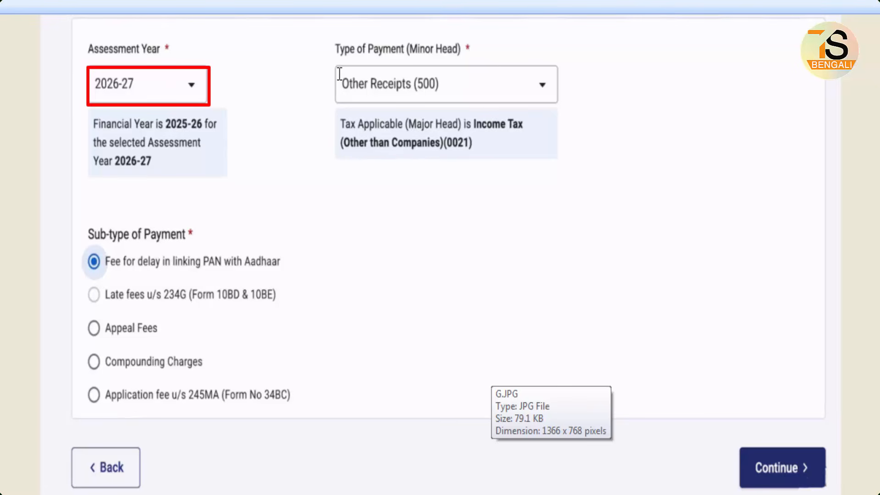
left_click_drag(333, 68, 497, 100)
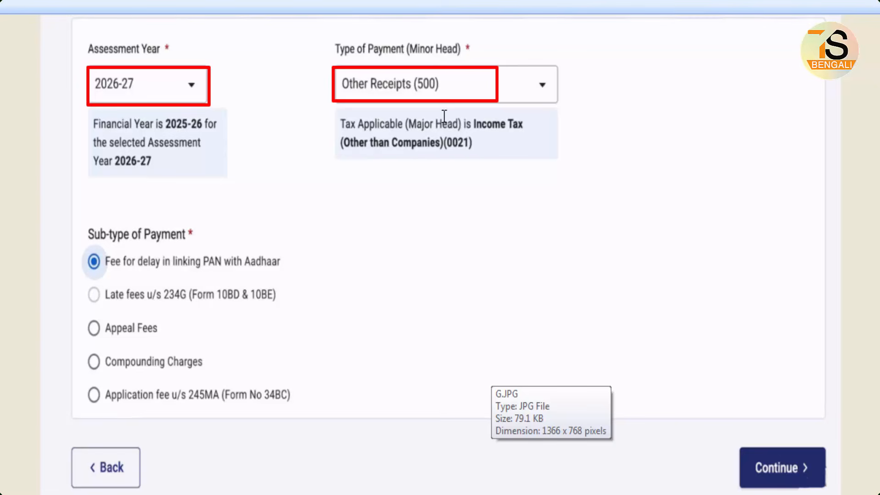
left_click_drag(74, 215, 318, 419)
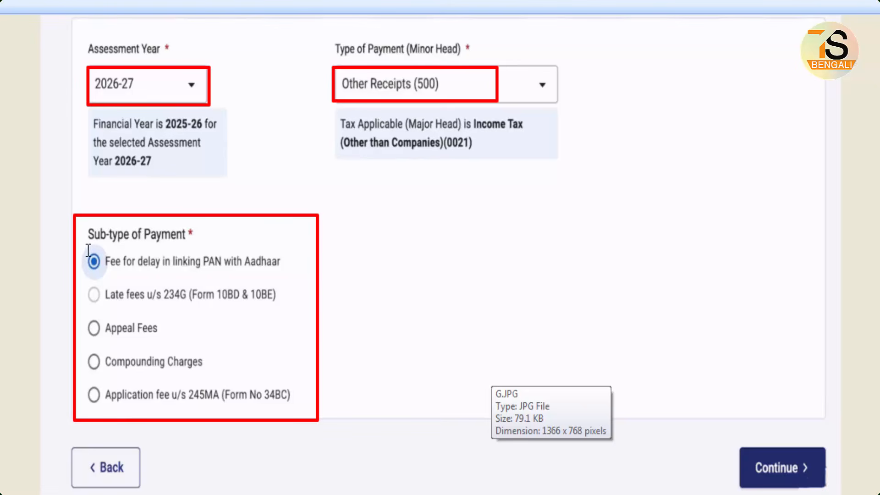
left_click_drag(85, 251, 103, 271)
left_click_drag(69, 27, 587, 419)
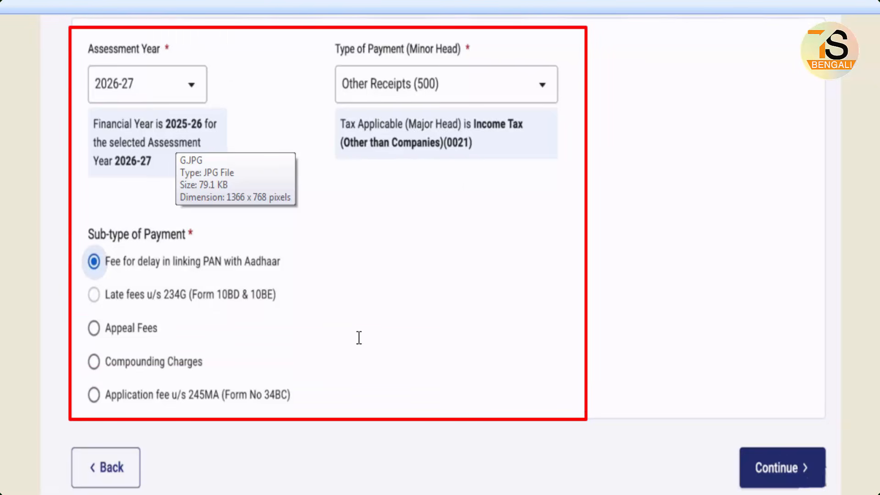
left_click(747, 460)
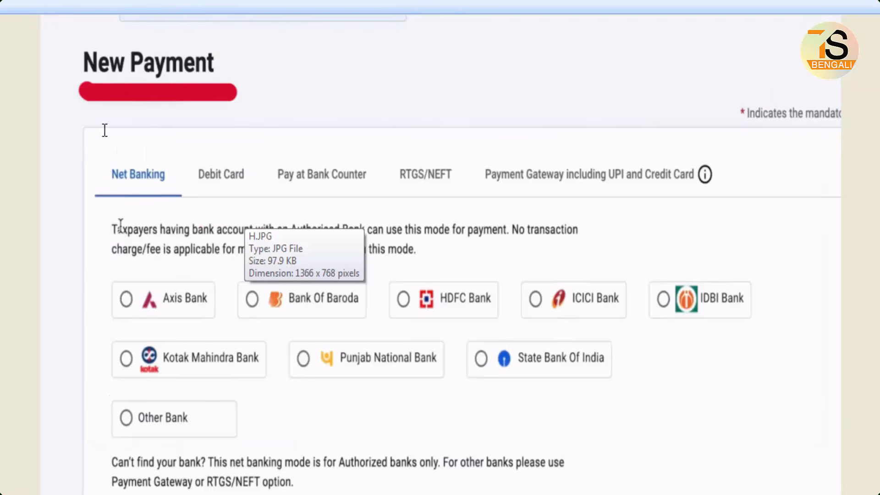
Examine the available payment modes on the New Payment page, from Net Banking to Payment Gateway including UPI and Credit Card.
mouse_move(73, 148)
left_mouse_down()
mouse_move(400, 192)
mouse_move(729, 199)
left_mouse_up()
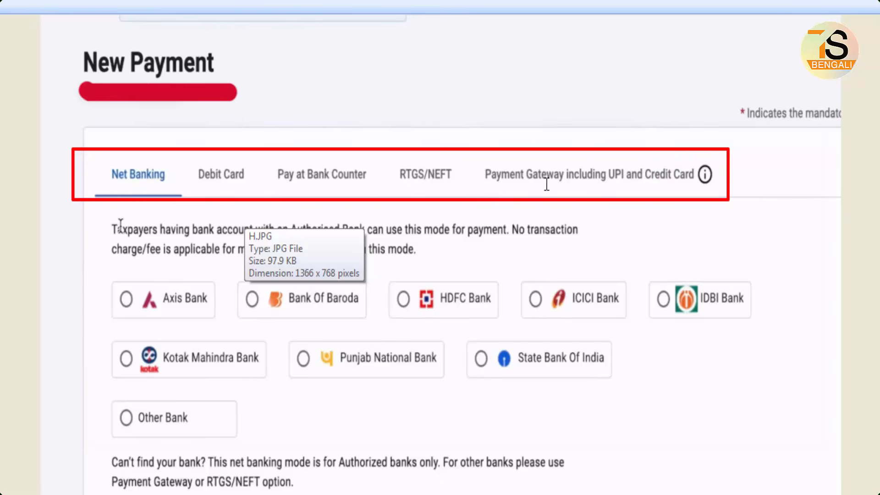
left_click_drag(604, 183, 635, 183)
key("Escape")
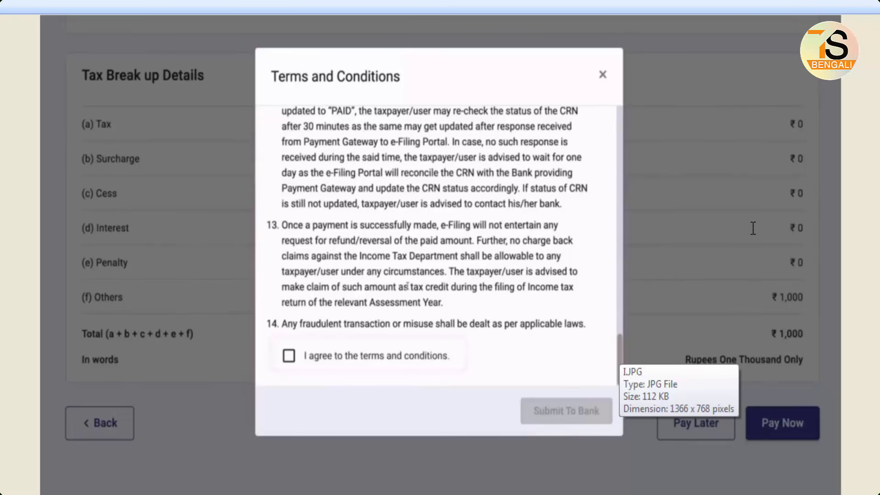
Examine the Terms and Conditions dialog's agreement checkbox and its Submit To Bank option.
mouse_move(274, 343)
left_mouse_down()
mouse_move(299, 367)
mouse_move(290, 352)
left_mouse_up()
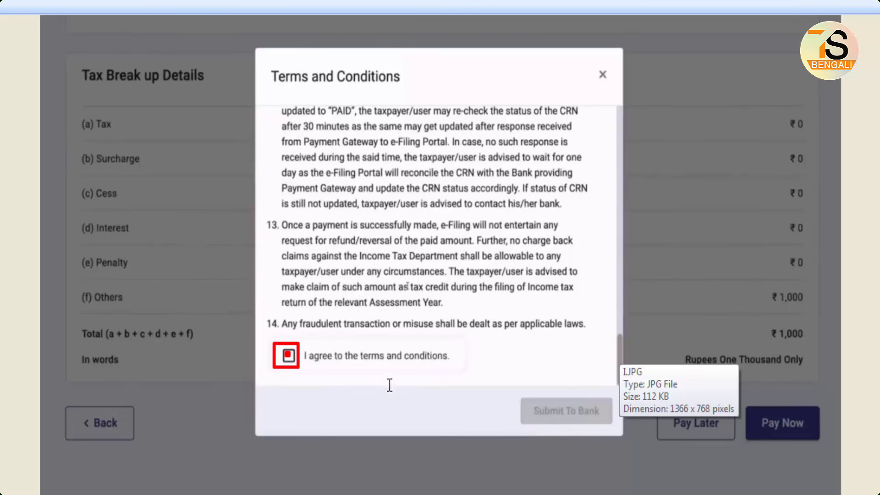
left_click_drag(528, 397, 603, 425)
key("Escape")
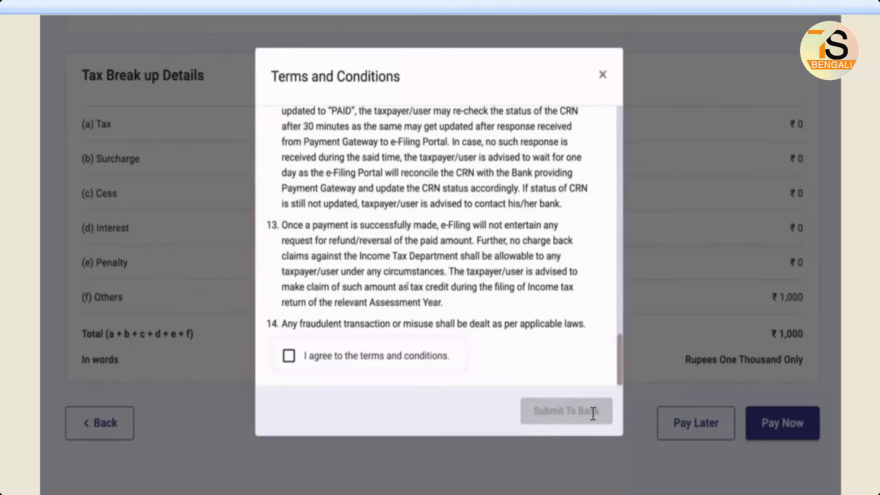
Examine the total payable amount in the Tax Break up Details and the Pay Now option.
left_click_drag(768, 341, 812, 342)
left_click_drag(754, 409, 815, 440)
key("Escape")
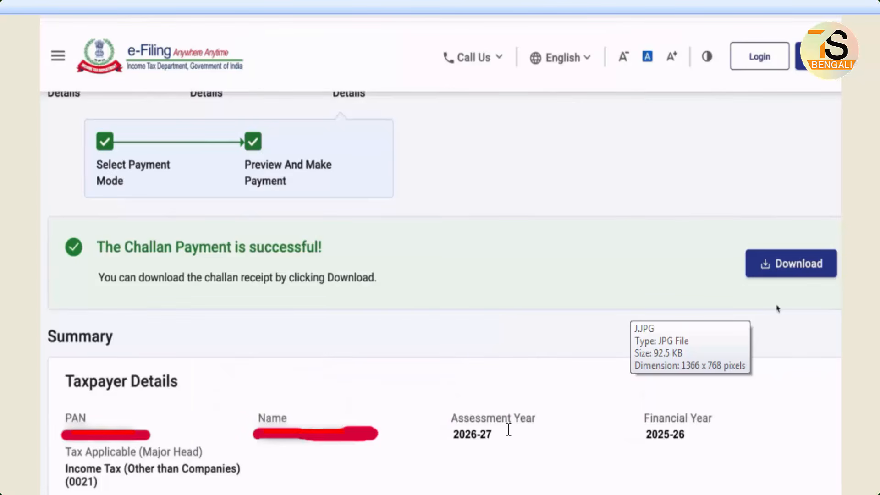
Examine the Assessment Year and Financial Year under Taxpayer Details in the challan payment summary.
left_click_drag(435, 406, 536, 451)
left_click_drag(628, 406, 730, 454)
key("Escape")
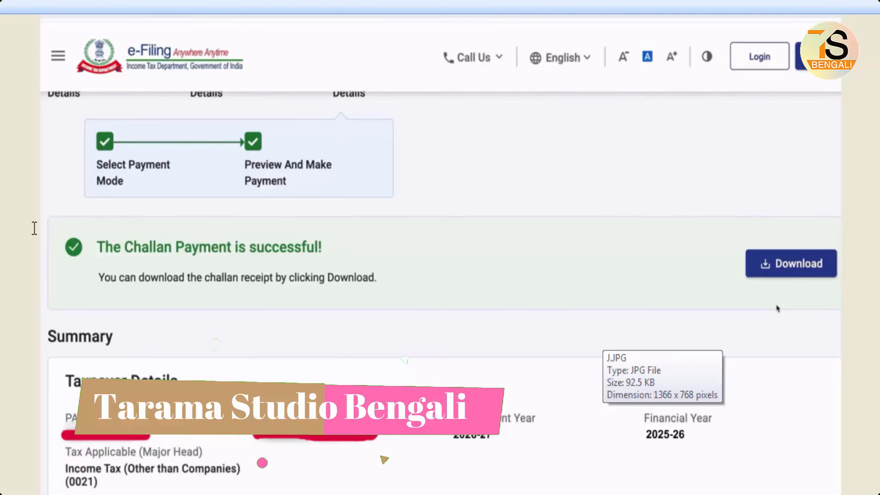
Examine the challan payment status banner, its receipt Download option and the payment stages tracker.
mouse_move(54, 220)
left_mouse_down()
mouse_move(105, 261)
mouse_move(418, 309)
left_mouse_up()
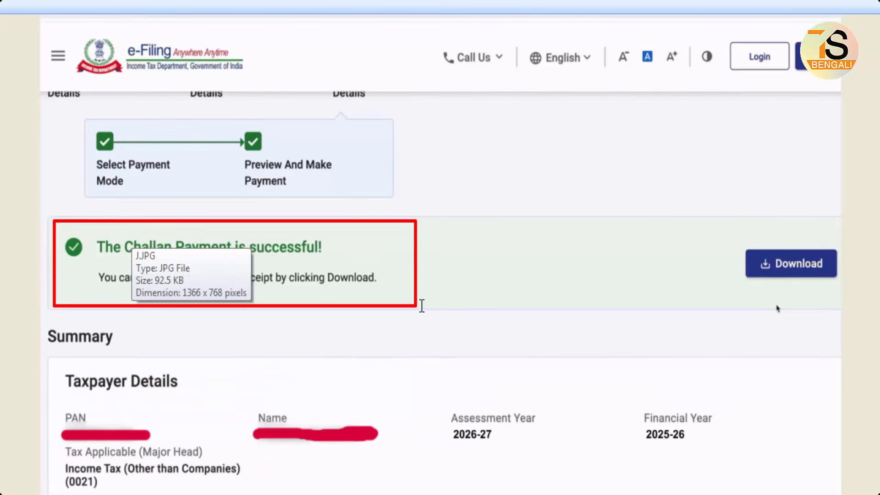
key("Escape")
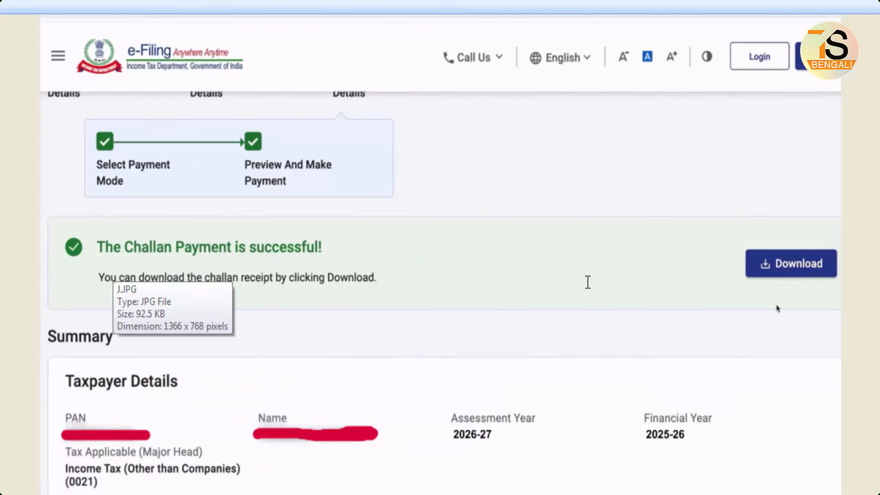
left_click_drag(735, 239, 843, 298)
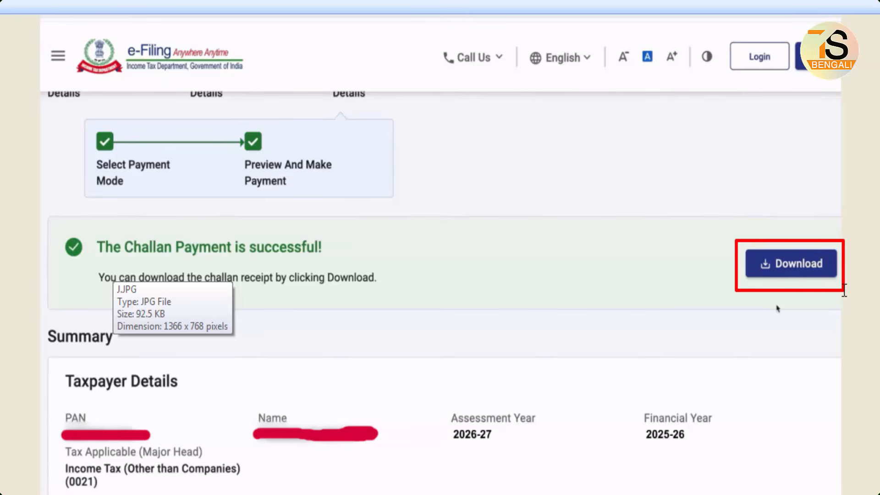
key("Escape")
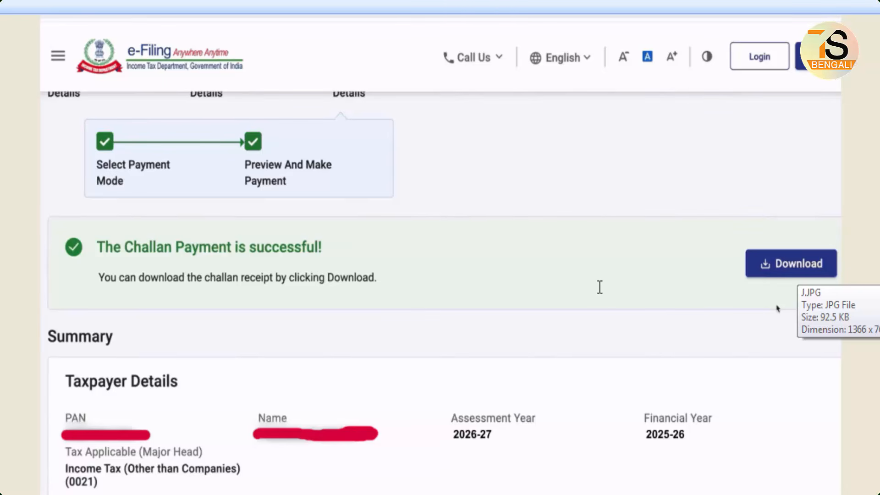
mouse_move(75, 116)
left_mouse_down()
mouse_move(327, 201)
mouse_move(387, 209)
mouse_move(397, 198)
left_mouse_up()
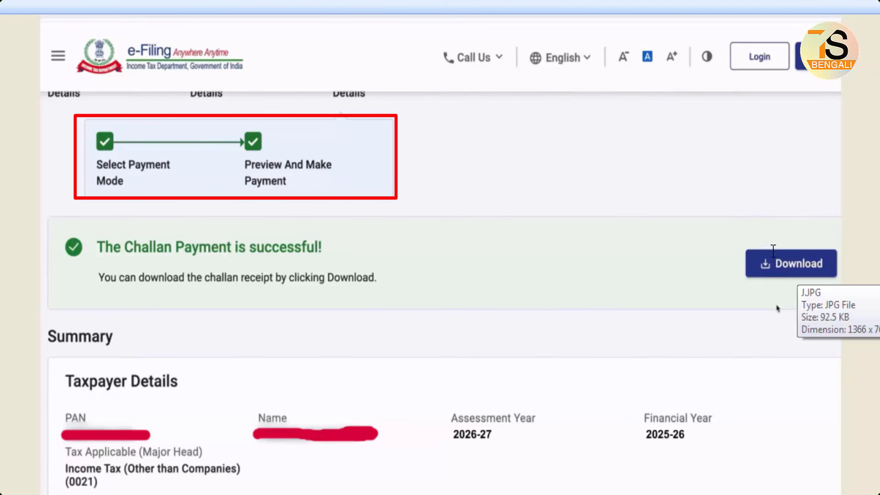
key("Escape")
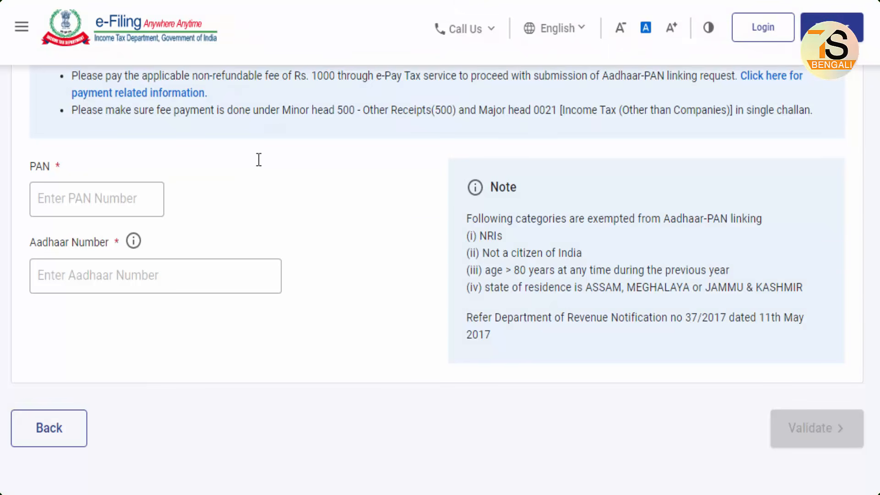
Return to the portal's home page, open Link Aadhaar from Quick Links and locate its PAN and Aadhaar Number fields.
scroll(259, 159, "up", 7)
left_click(32, 83)
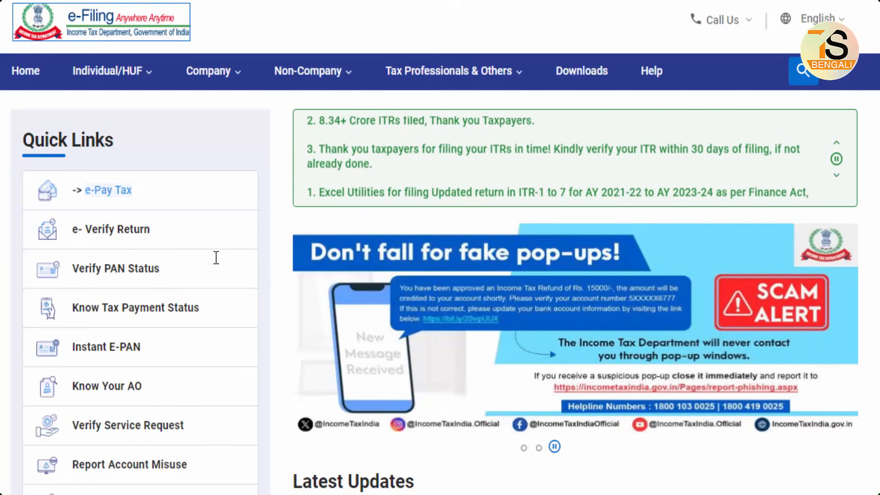
scroll(196, 321, "down", 9)
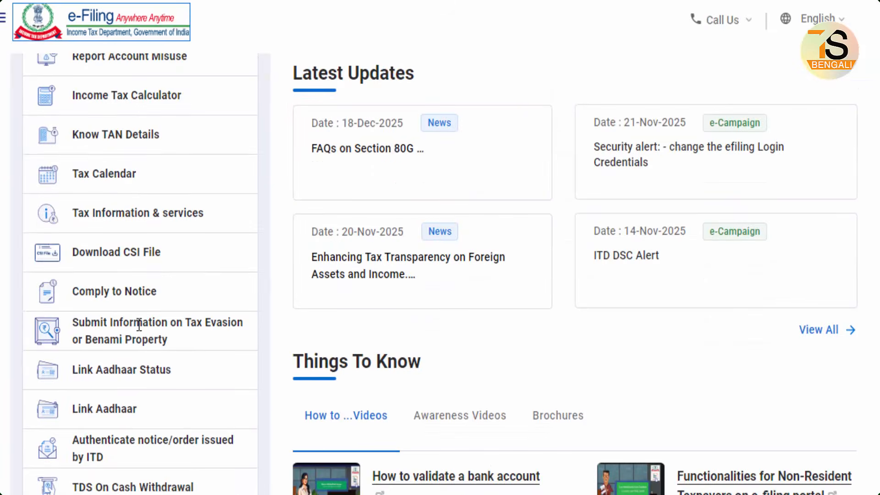
scroll(139, 325, "down", 2)
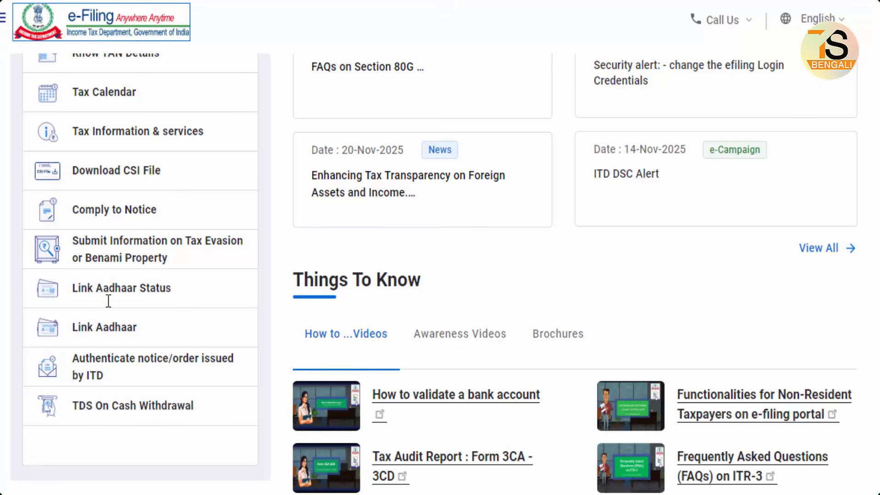
left_click_drag(35, 312, 155, 341)
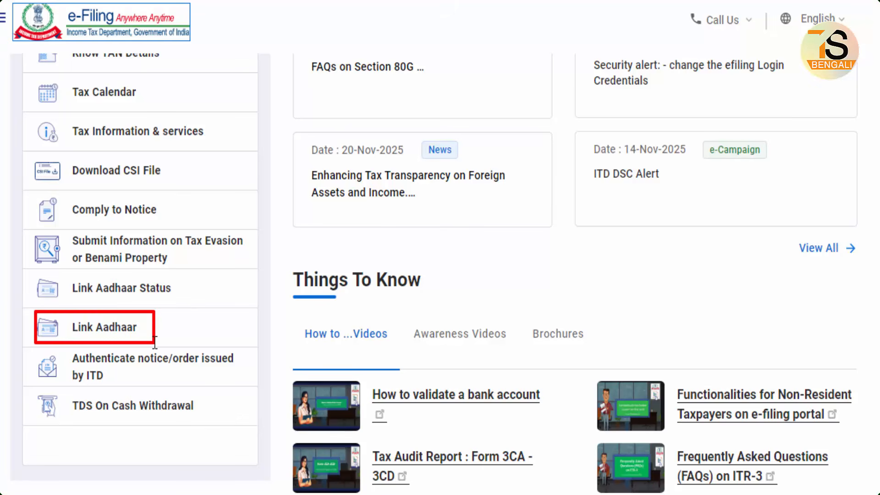
key("Escape")
left_click(124, 327)
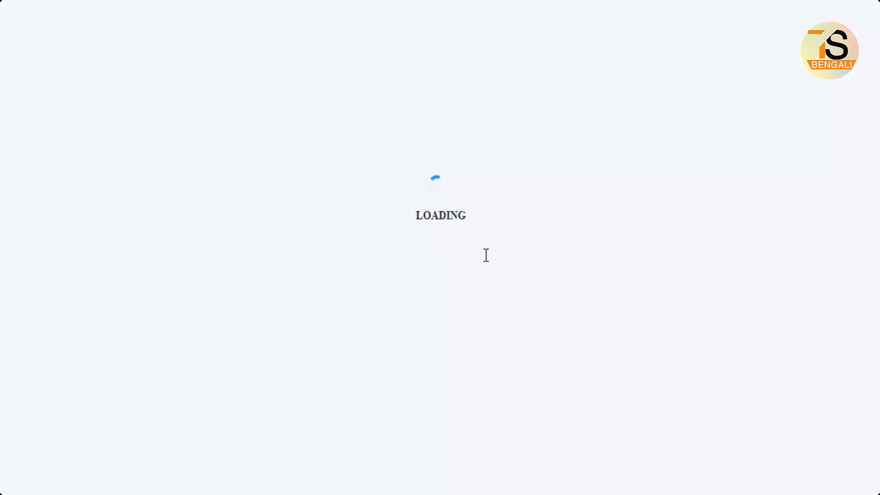
scroll(396, 313, "down", 1)
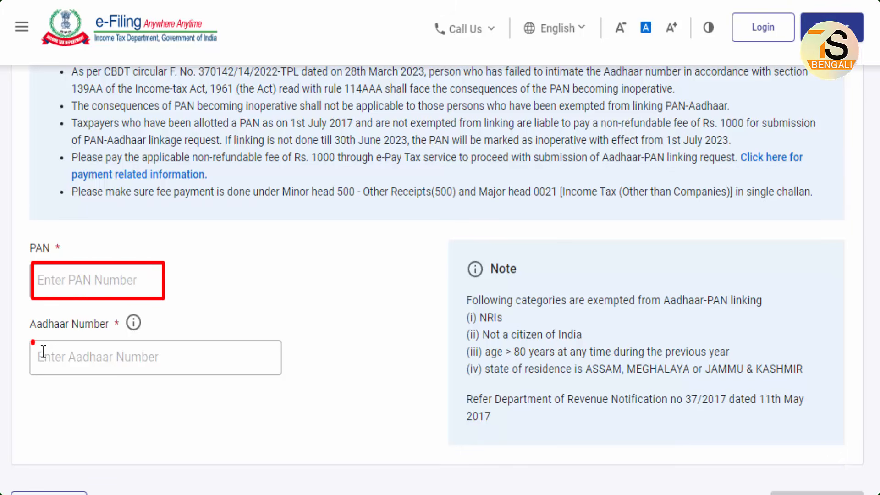
scroll(196, 373, "down", 1)
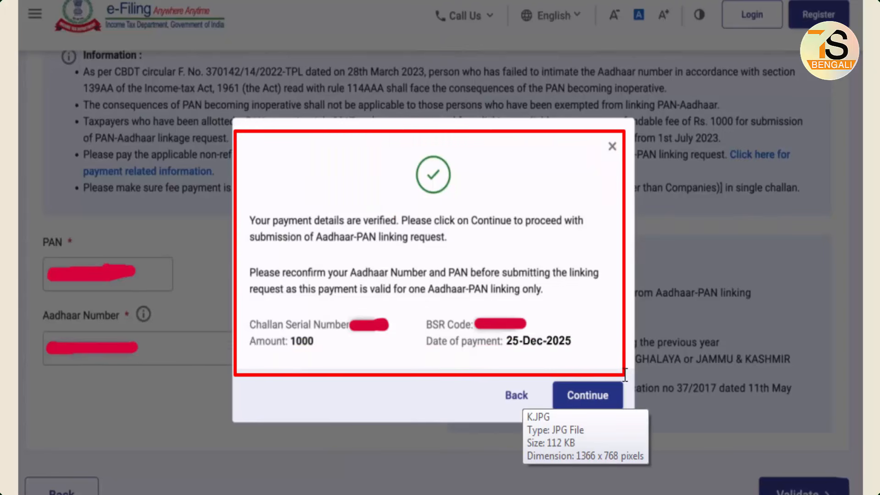
Examine the payment verification dialog's date of payment, amount and Continue option.
left_click_drag(495, 354, 579, 353)
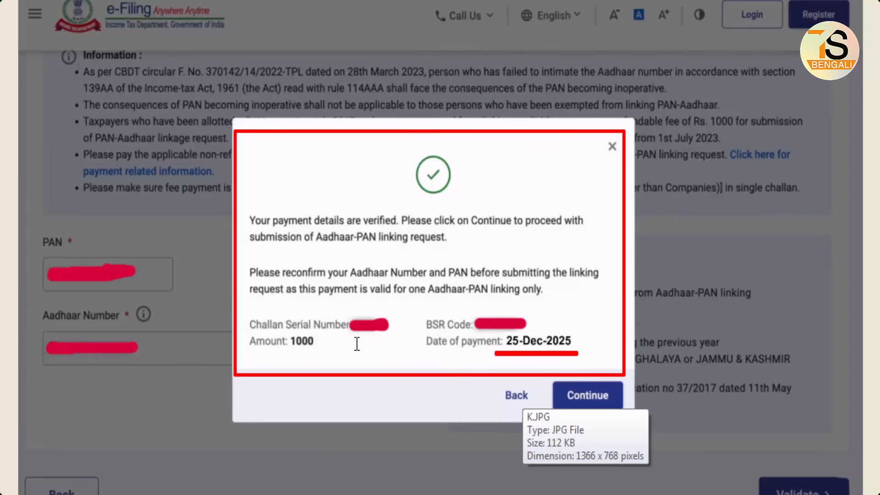
left_click_drag(289, 350, 312, 350)
left_click_drag(558, 381, 620, 407)
key("Escape")
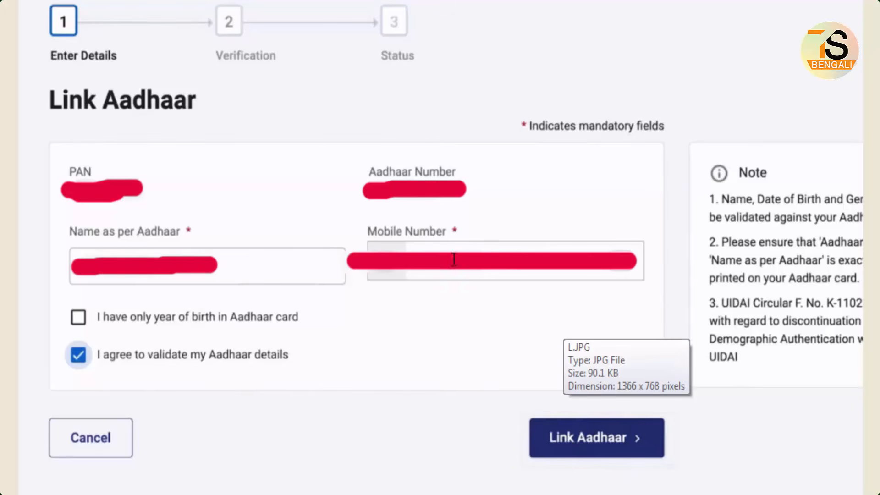
Examine the PAN, Aadhaar Number, Name as per Aadhaar and Mobile Number fields of the Link Aadhaar form.
left_click_drag(54, 155, 166, 208)
mouse_move(349, 154)
left_mouse_down()
mouse_move(434, 204)
mouse_move(519, 212)
left_mouse_up()
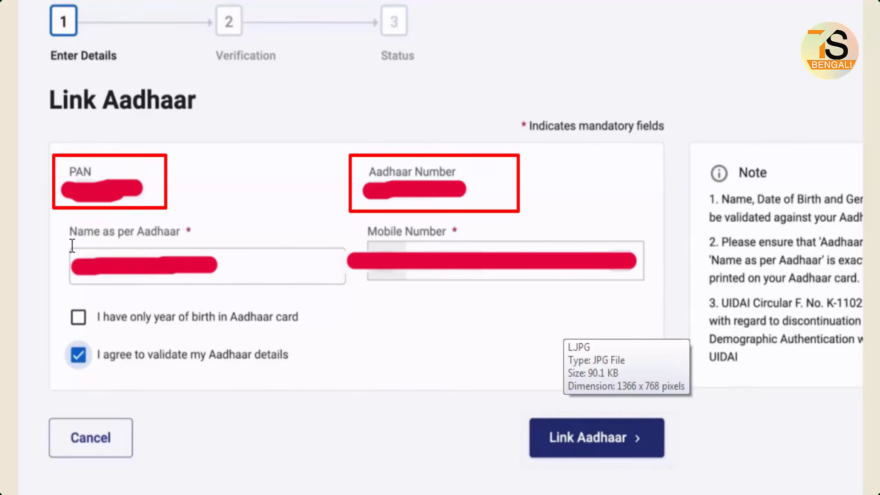
mouse_move(68, 248)
left_mouse_down()
mouse_move(256, 290)
mouse_move(295, 281)
left_mouse_up()
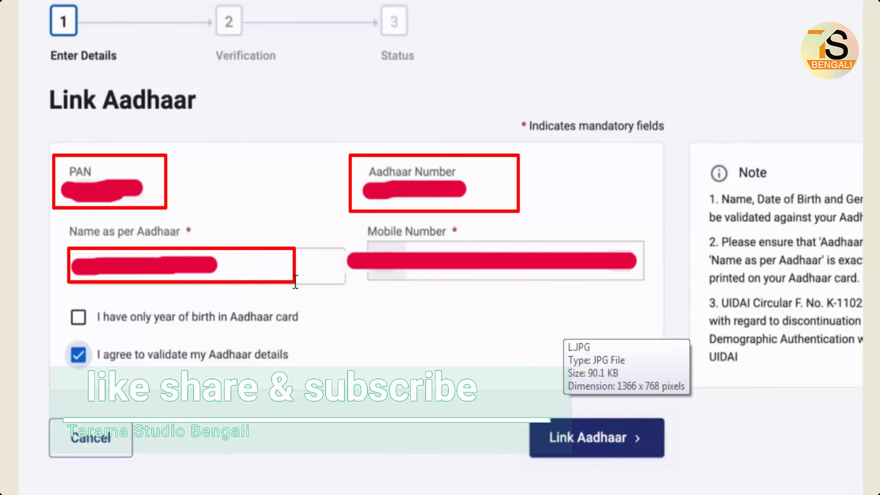
mouse_move(368, 243)
left_mouse_down()
mouse_move(417, 275)
mouse_move(582, 275)
left_mouse_up()
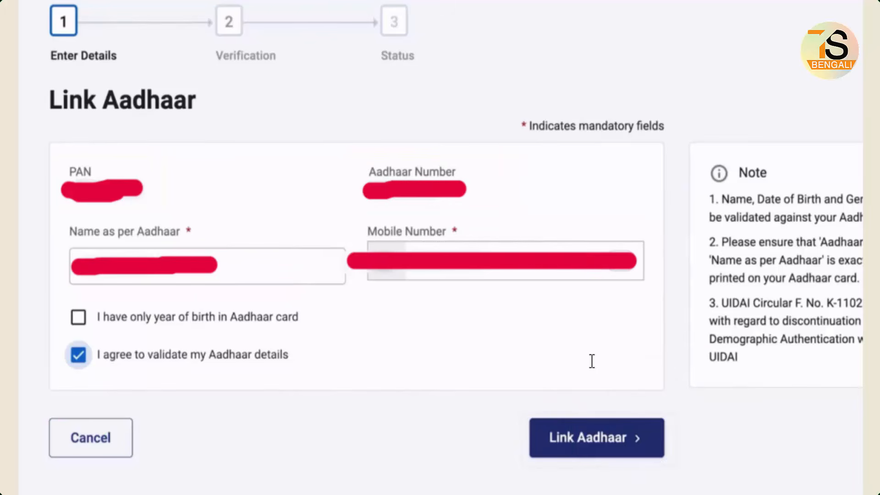
Examine the year-of-birth and Aadhaar validation consent checkboxes and the Link Aadhaar submission option.
mouse_move(54, 295)
left_mouse_down()
mouse_move(189, 383)
mouse_move(322, 382)
left_mouse_up()
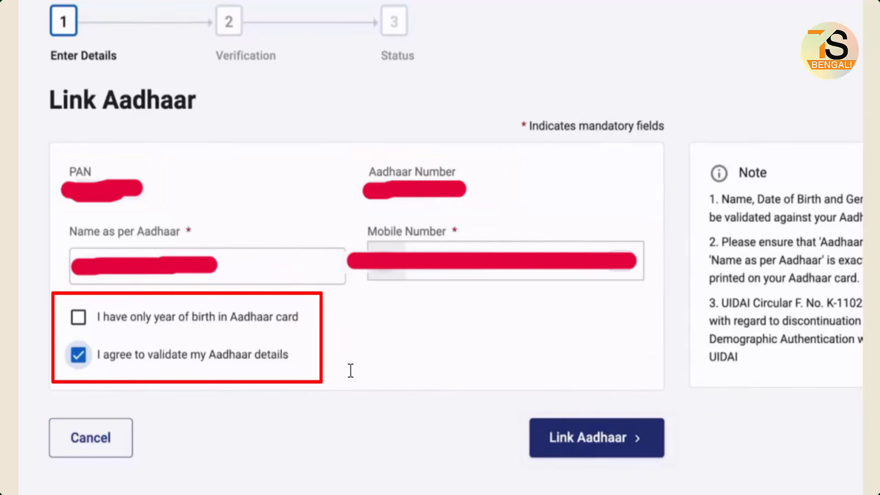
mouse_move(328, 304)
left_mouse_down()
mouse_move(343, 330)
mouse_move(375, 327)
left_mouse_up()
mouse_move(68, 306)
left_mouse_down()
mouse_move(87, 323)
mouse_move(91, 366)
left_mouse_up()
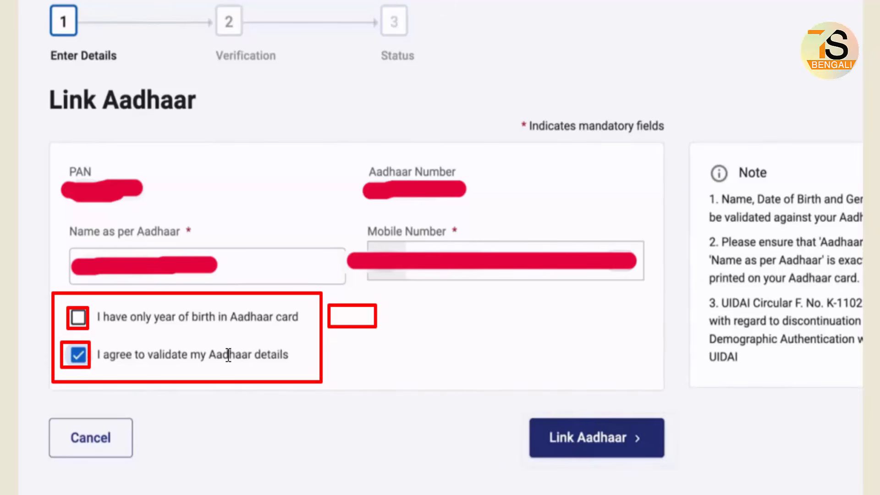
key("Escape")
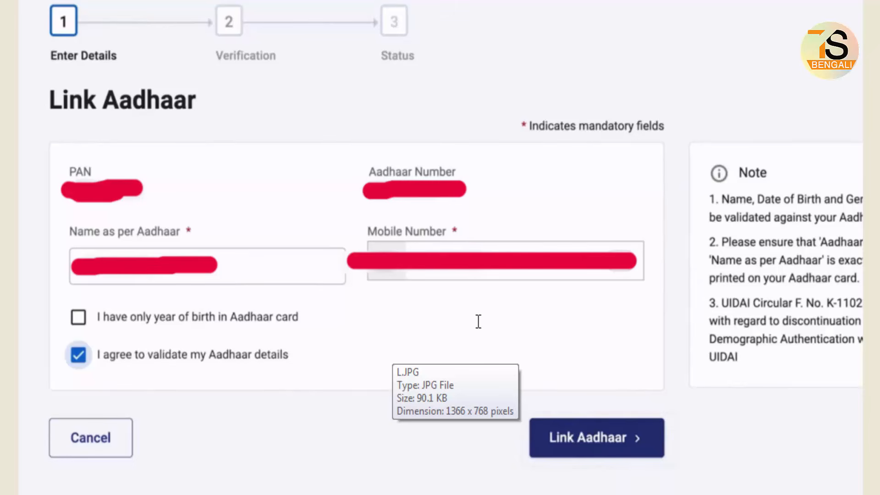
left_click_drag(64, 341, 90, 369)
left_click_drag(536, 415, 649, 464)
key("Escape")
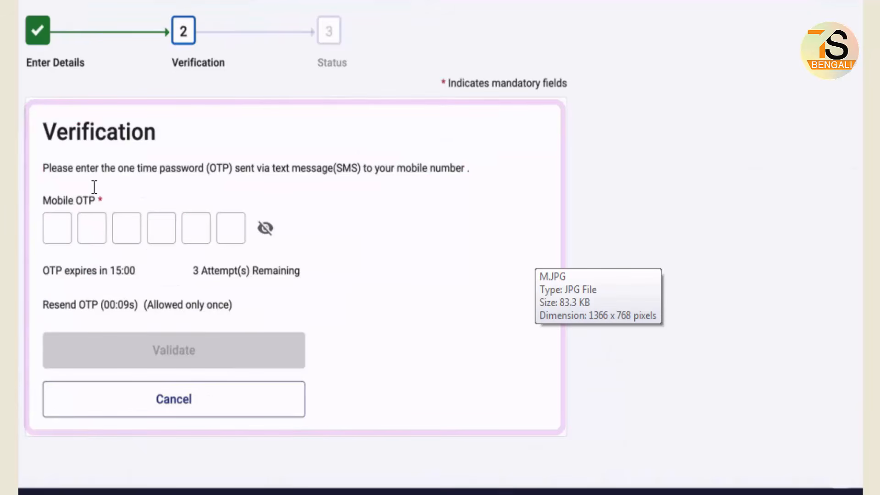
Examine the Mobile OTP field and the Validate option on the Link Aadhaar verification page.
left_click_drag(77, 187, 364, 187)
left_click_drag(33, 190, 281, 257)
left_click_drag(129, 336, 215, 369)
key("Escape")
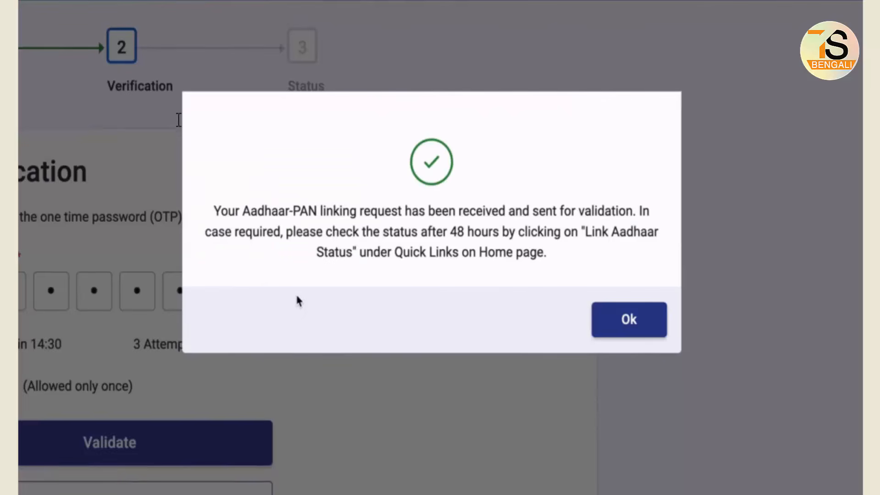
Read the Aadhaar-PAN linking request message for when and where to check the status, and examine its Ok option.
mouse_move(185, 97)
left_mouse_down()
mouse_move(582, 281)
mouse_move(670, 290)
left_mouse_up()
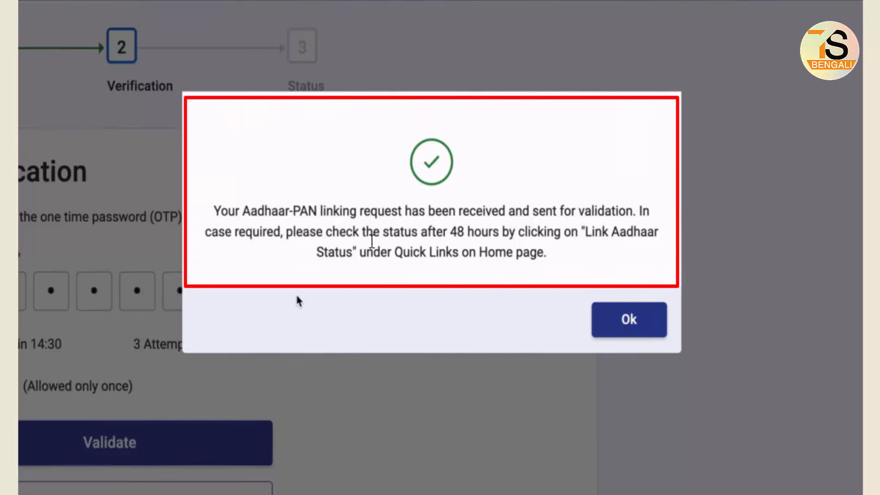
left_click_drag(437, 239, 494, 240)
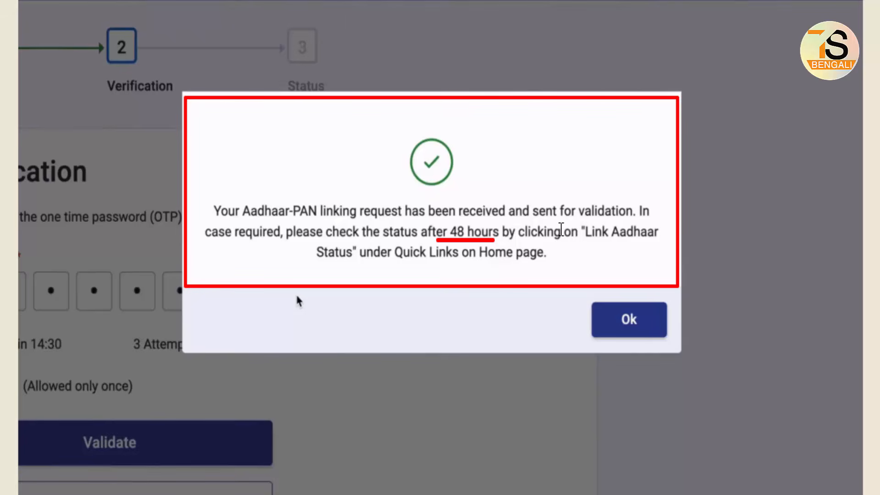
left_click_drag(576, 241, 646, 241)
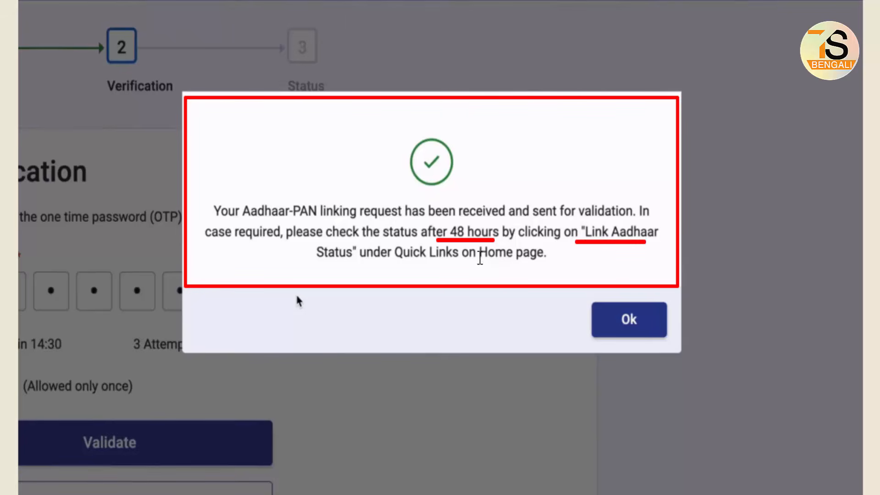
left_click_drag(317, 263, 362, 263)
left_click_drag(606, 315, 670, 341)
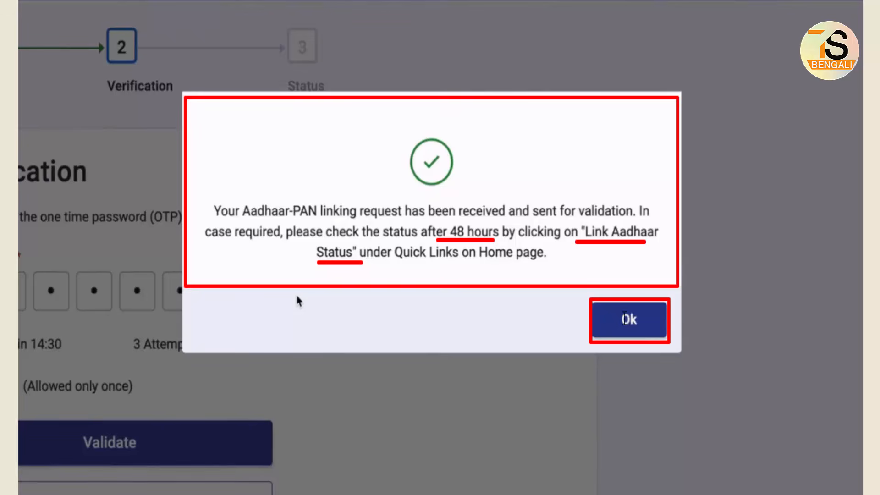
key("e")
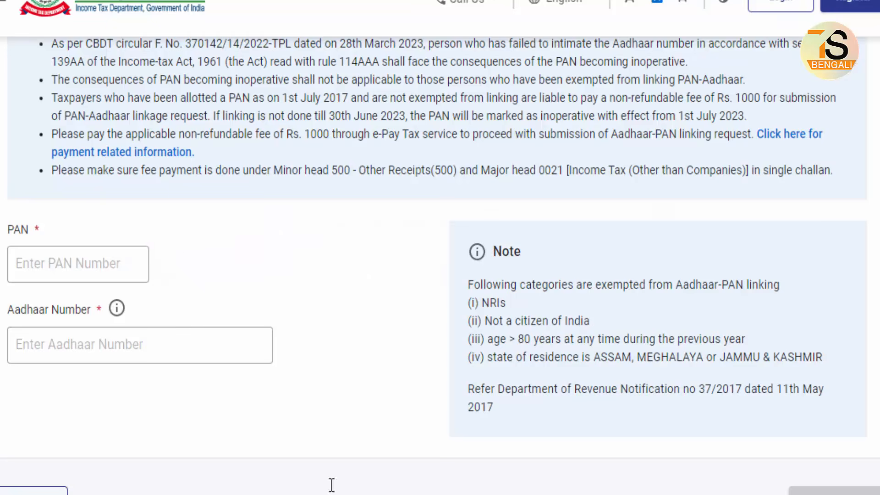
Return to the portal's home page and open Link Aadhaar Status from Quick Links.
scroll(308, 216, "up", 5)
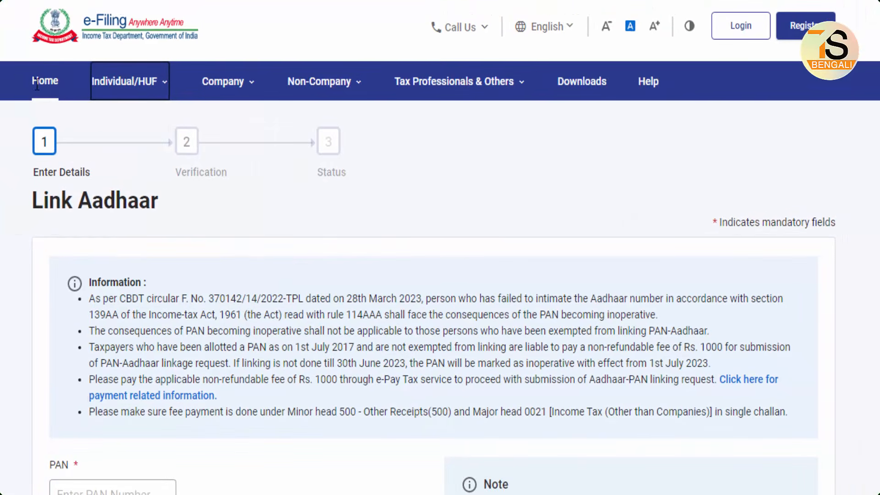
left_click(37, 85)
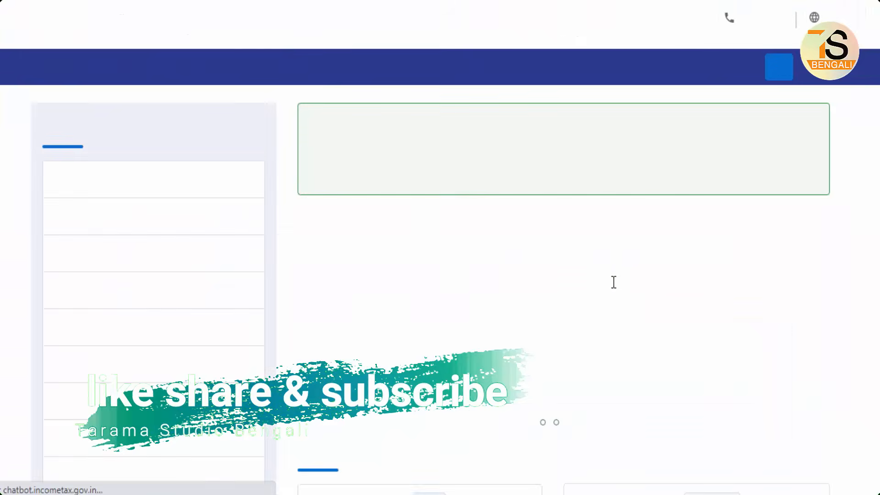
scroll(142, 312, "down", 8)
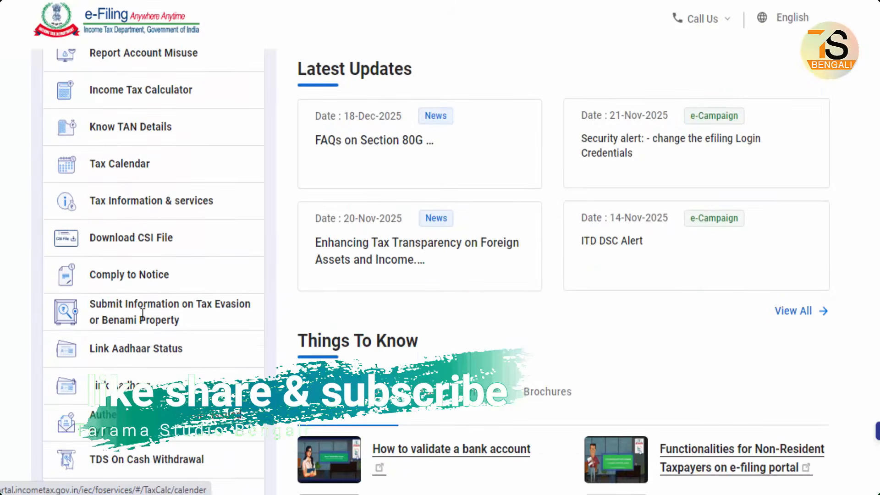
scroll(143, 313, "up", 8)
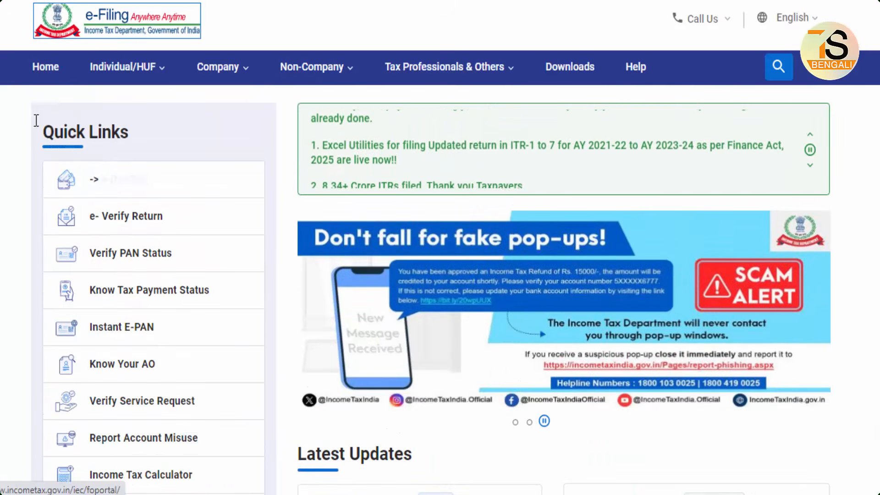
scroll(157, 331, "down", 10)
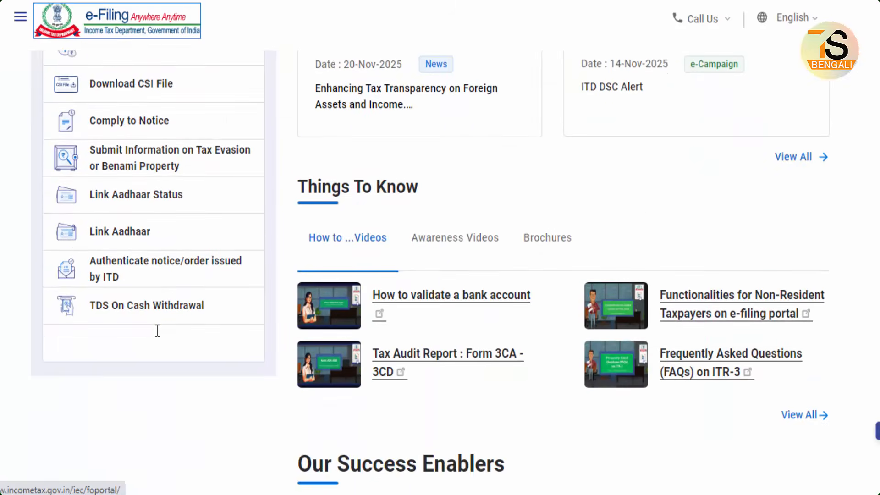
left_click_drag(48, 181, 215, 209)
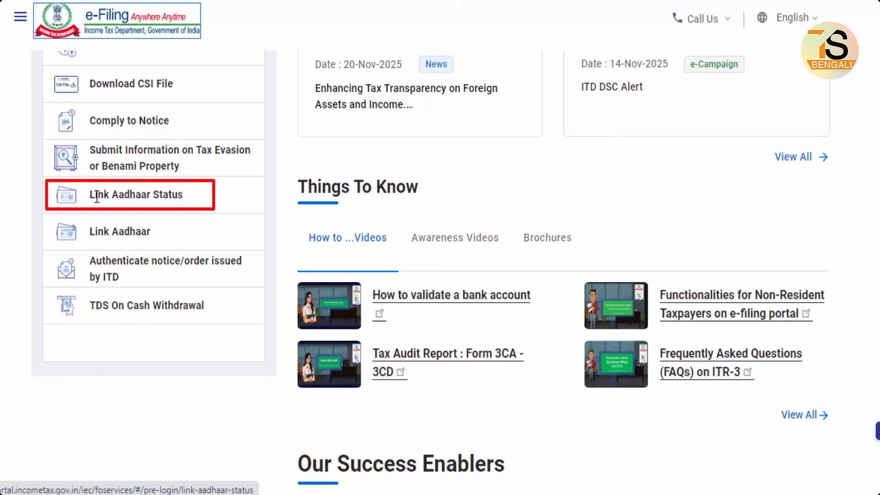
left_click(157, 196)
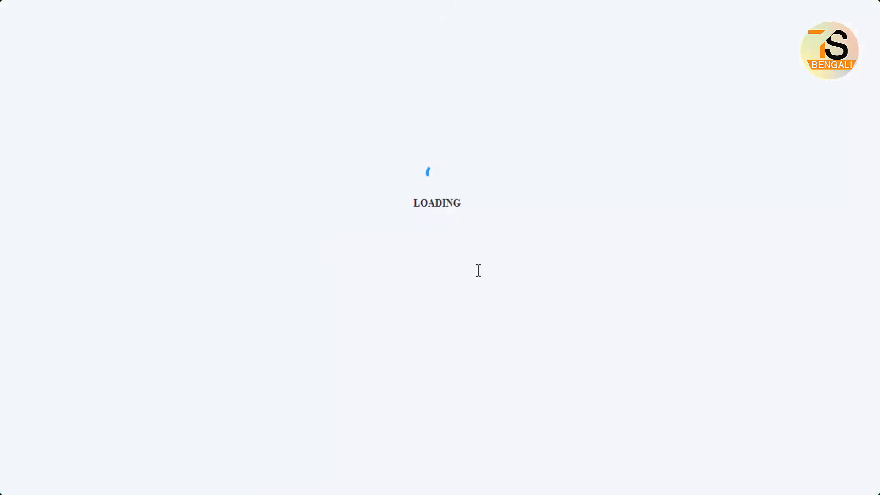